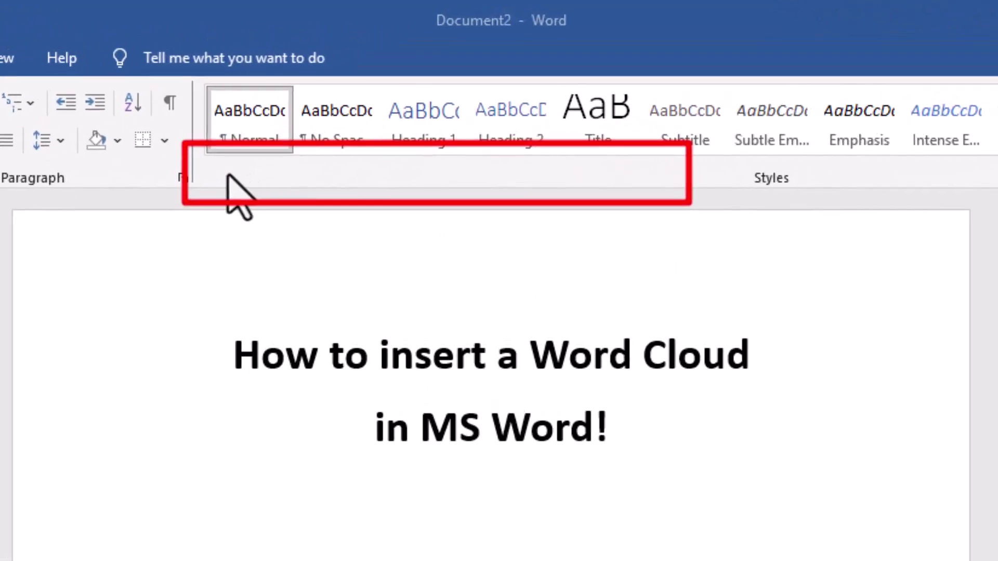
Step: Enable the Developer tab through Customize the Ribbon in Word Options
{"action": "right_click", "coordinate": [228, 175]}
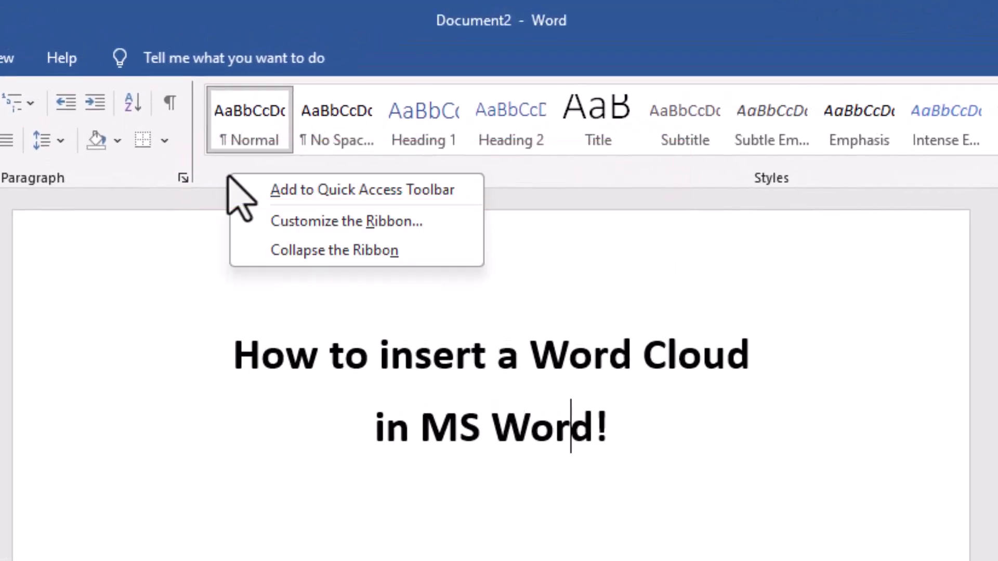
{"action": "left_click", "coordinate": [408, 228]}
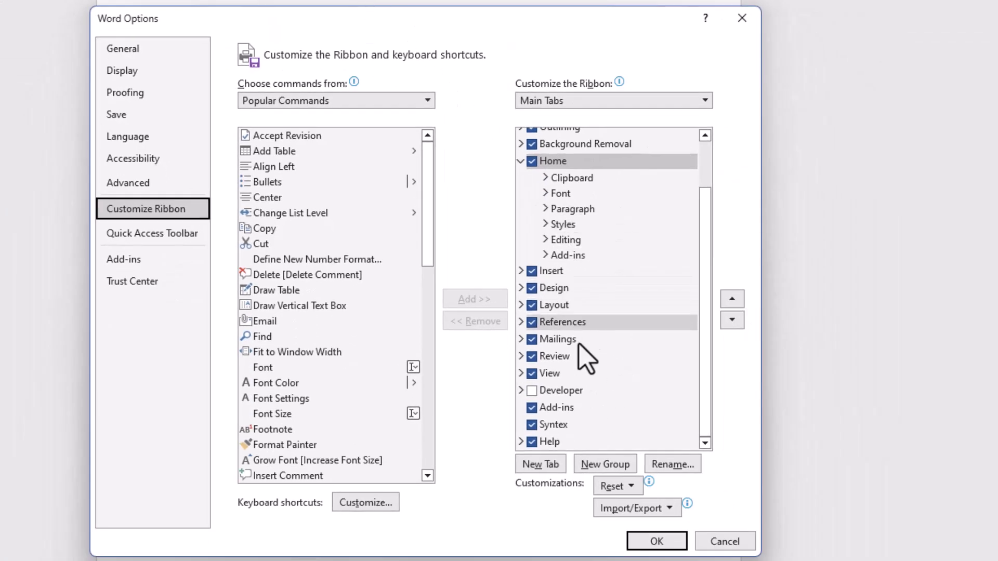
{"action": "left_click", "coordinate": [531, 393]}
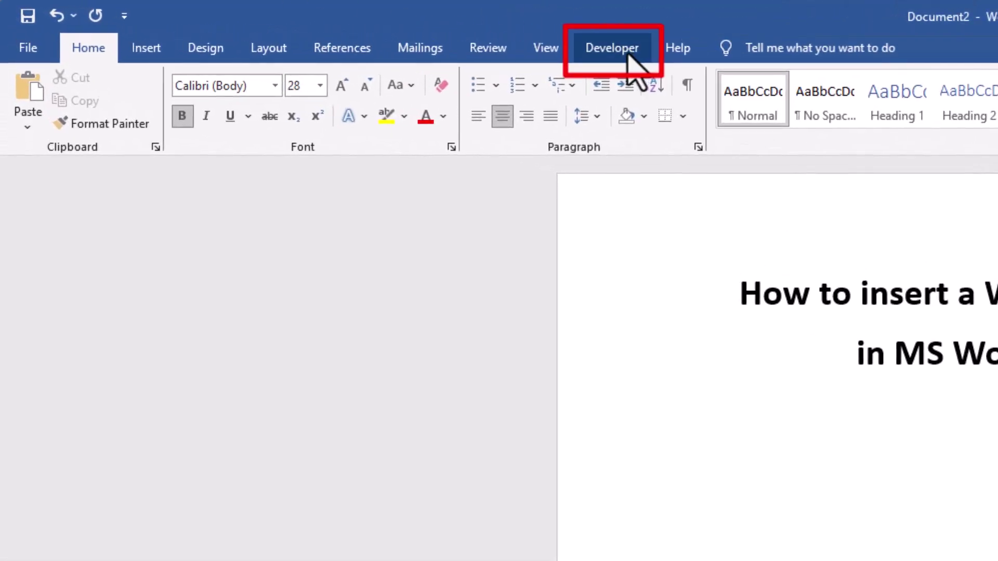
Step: Open the Office Store page of the Office Add-ins dialog from the Developer tab
{"action": "left_click", "coordinate": [630, 54]}
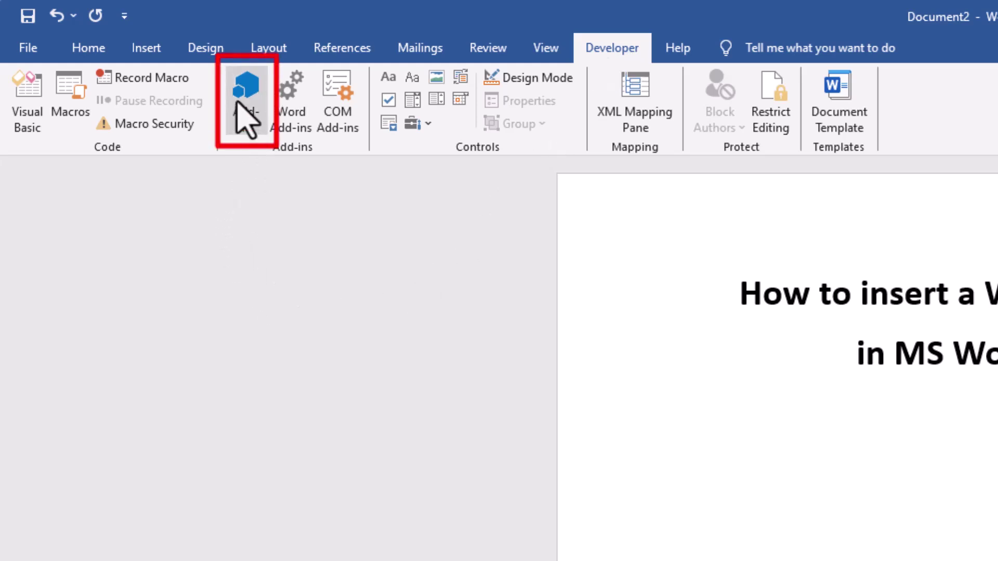
{"action": "left_click", "coordinate": [244, 117]}
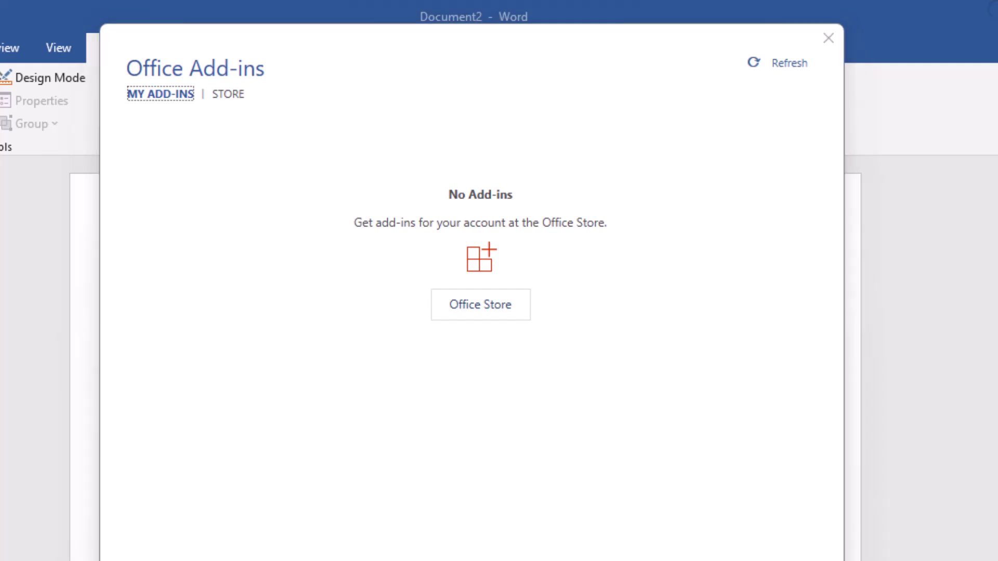
{"action": "left_click", "coordinate": [477, 314]}
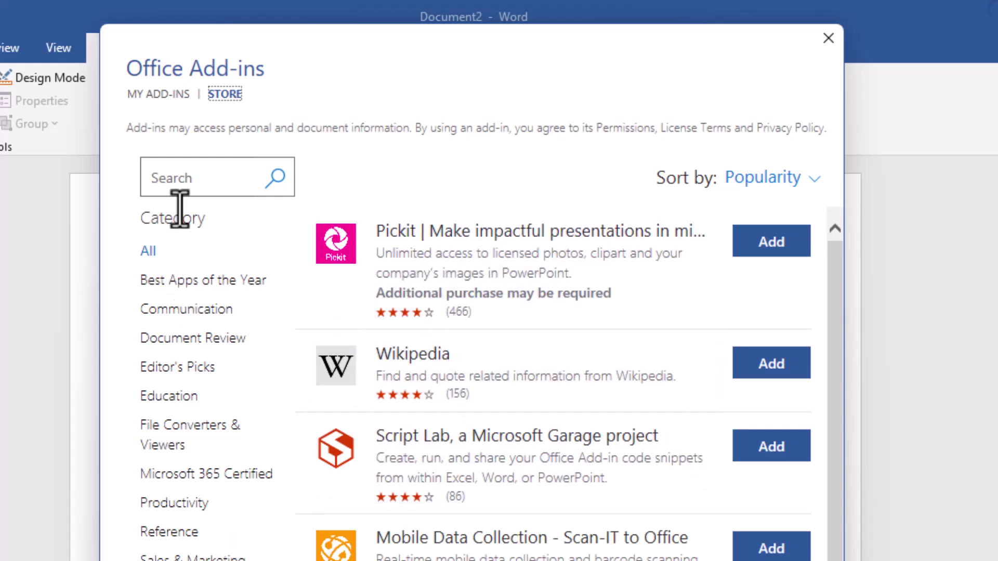
Step: Search the store for 'cloud' and install the Pro Word Cloud add-in, accepting its terms
{"action": "left_click", "coordinate": [187, 178]}
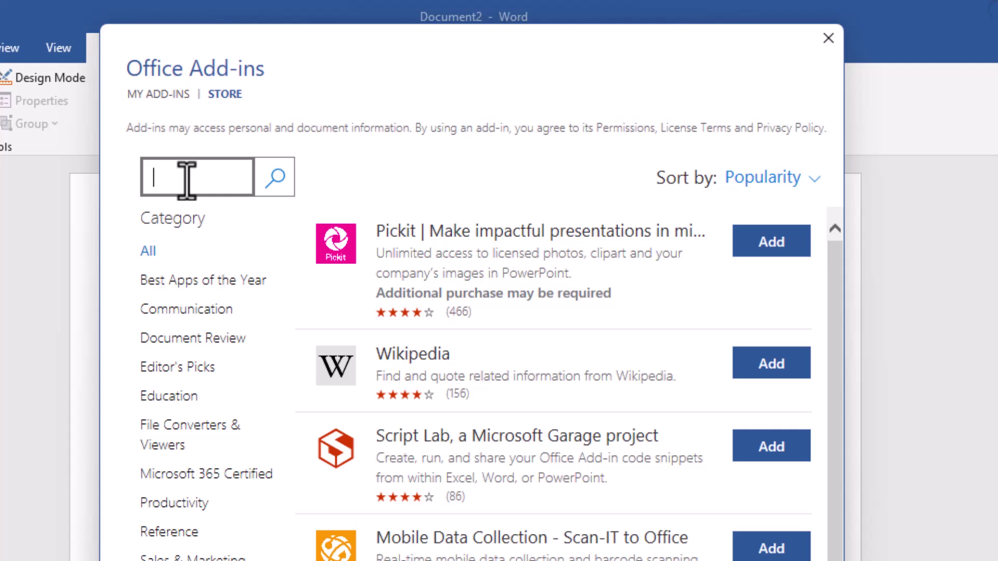
{"action": "type", "text": "cloud"}
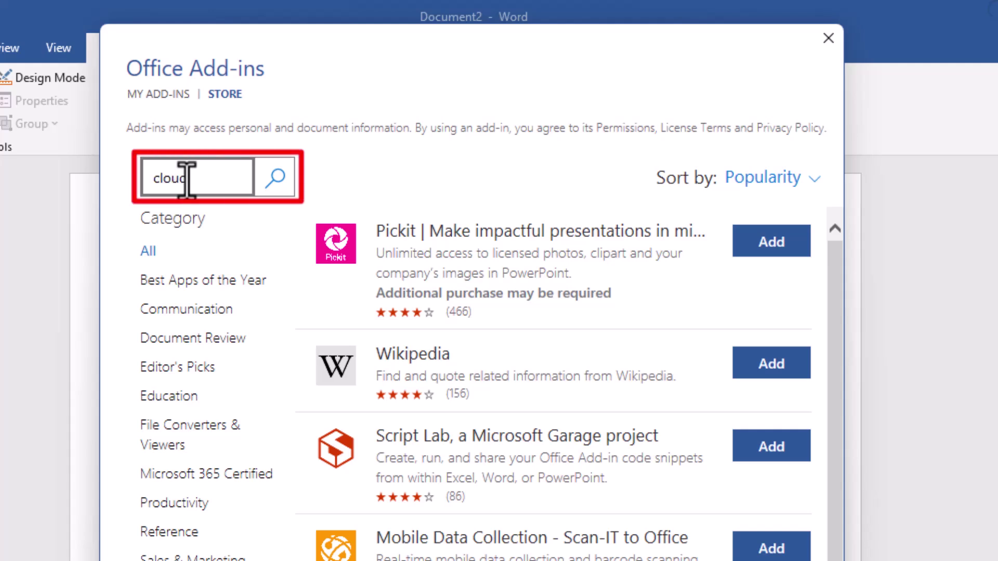
{"action": "left_click", "coordinate": [276, 186]}
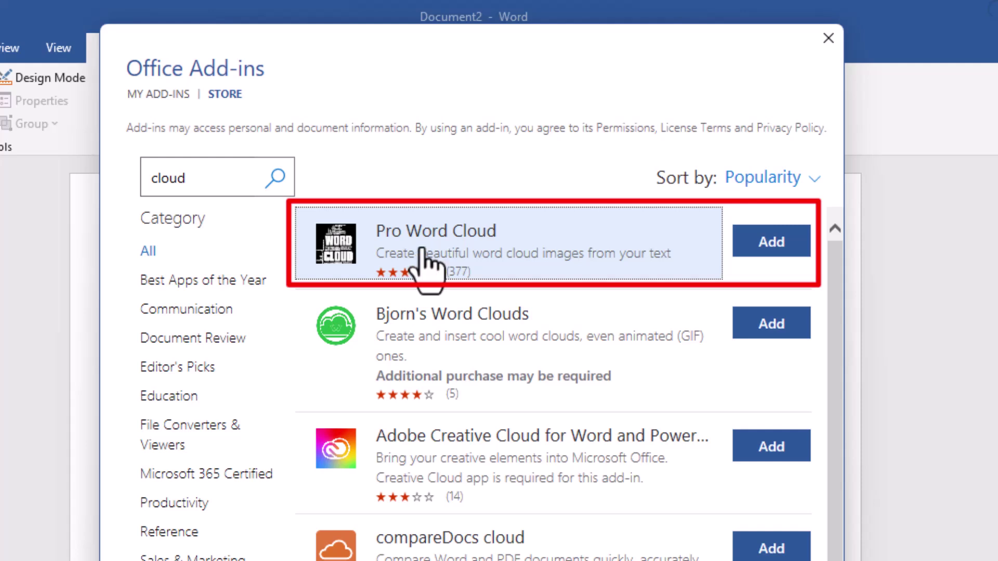
{"action": "left_click", "coordinate": [781, 248]}
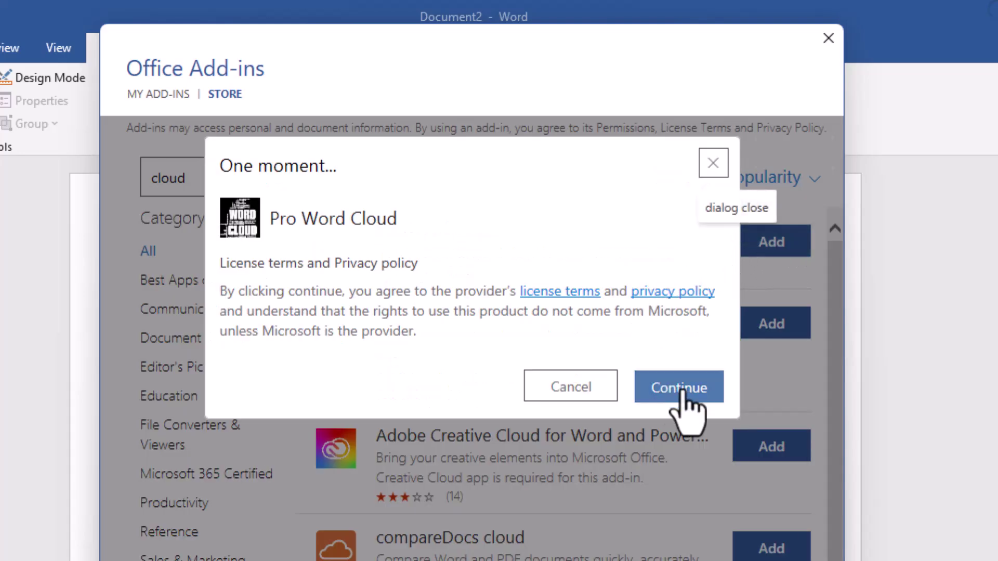
{"action": "left_click", "coordinate": [686, 392]}
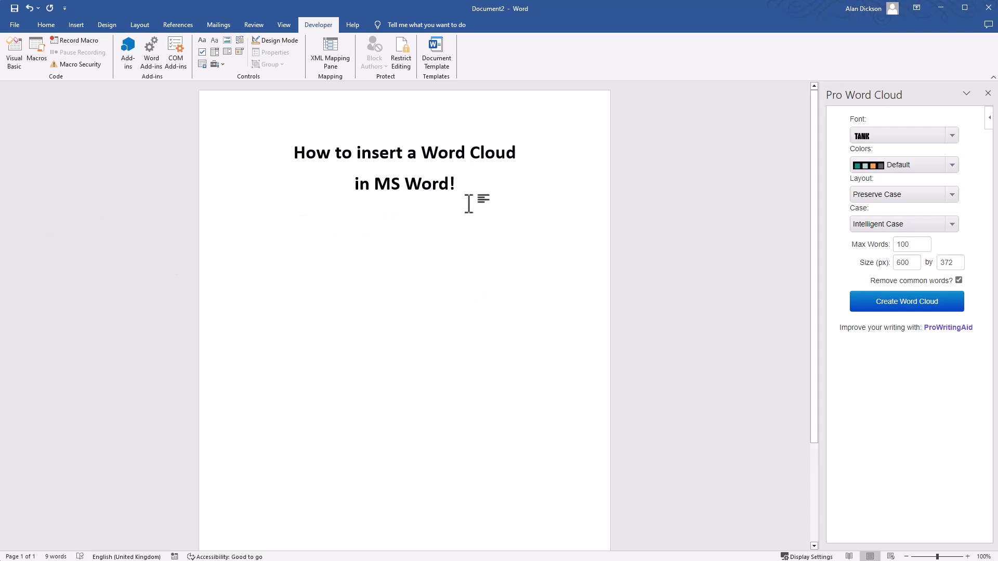
Step: Replace the two-line heading with the pasted history-of-computers text and select all of it
{"action": "left_click_drag", "start_coordinate": [466, 191], "coordinate": [238, 136]}
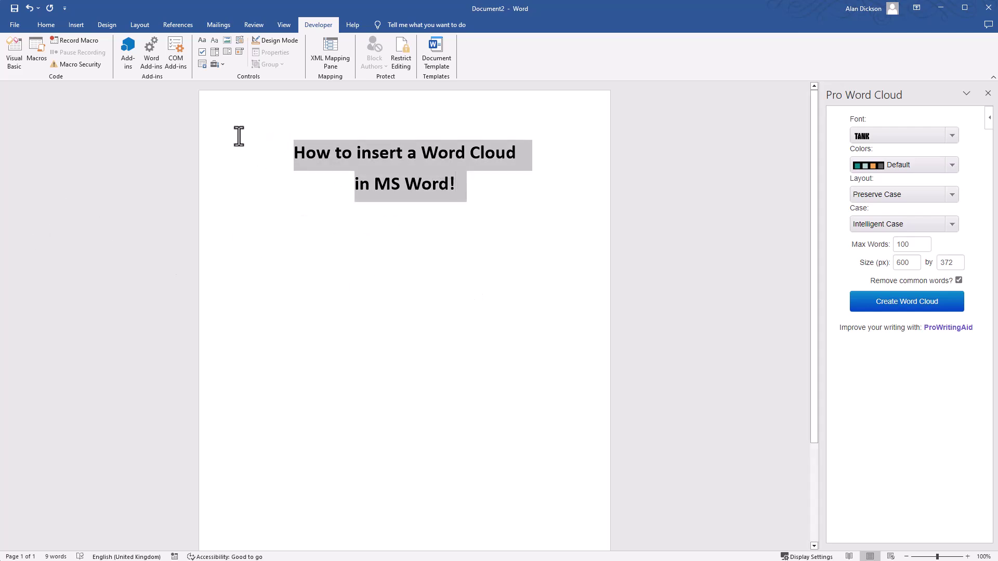
{"action": "key", "text": "Delete"}
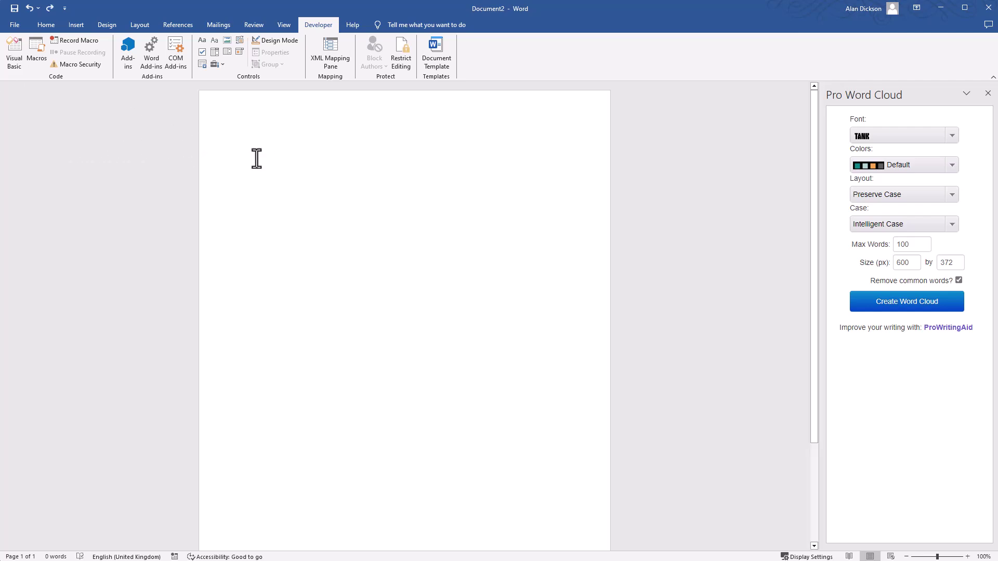
{"action": "type", "text": "The history of computers is a fascinating journey that spans centuries, marked by a series of innovations and breakthroughs that have fundamentally transformed the way we live, work, and communicate. The evolution of computers can be traced back to ancient times when humans first began to devise methods for numerical calculations. Over the years, these humble beginnings evolved into the sophisticated and powerful computing machines we use today. In this exploration of the history of computers, we will delve into key milestones and technological advancements that have shaped this remarkable journey.  Early Calculating Devices (Ancient Times to 17th Century):  The earliest attempts at computation date back to ancient civilizations, where humans used tools like the abacus to perform basic arithmetic. The abacus, originating in Mesopotamia around 2400 BCE, consisted of beads or stones on rods, each representing different numerical values. This simple yet effective device laid the foundation for more complex calculating tools.  Fast forward to the 17th century, and we encounter the emergence of mechanical calculators. Blaise Pascal, a French mathematician and inventor, built the Pascaline in 1642, a mechanical device capable of performing addition and subtraction. A few decades later, German mathematician and philosopher Gottfried Wilhelm Leibniz developed a stepped reckoner that could perform all four arithmetic operations."}
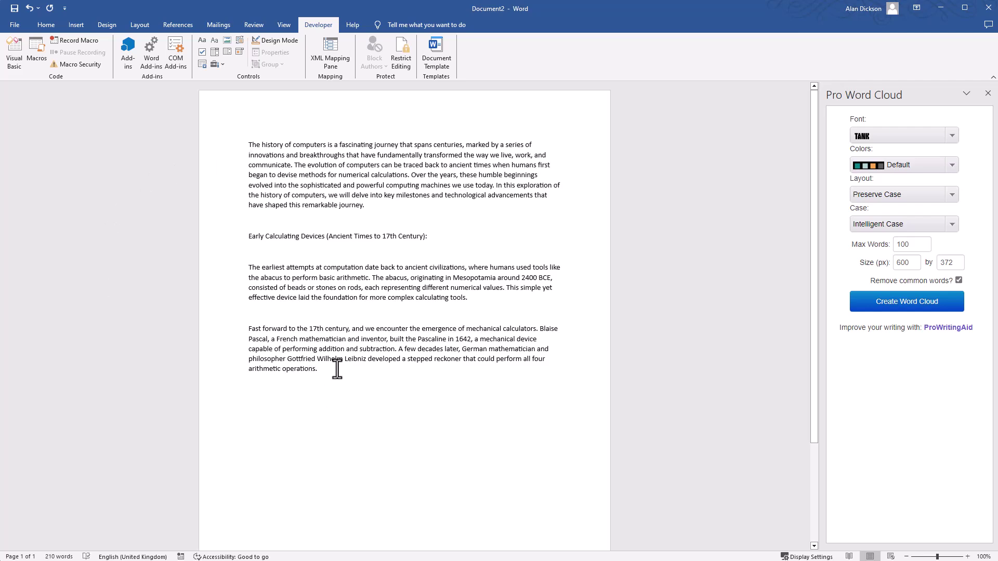
{"action": "left_click_drag", "start_coordinate": [341, 373], "coordinate": [218, 144]}
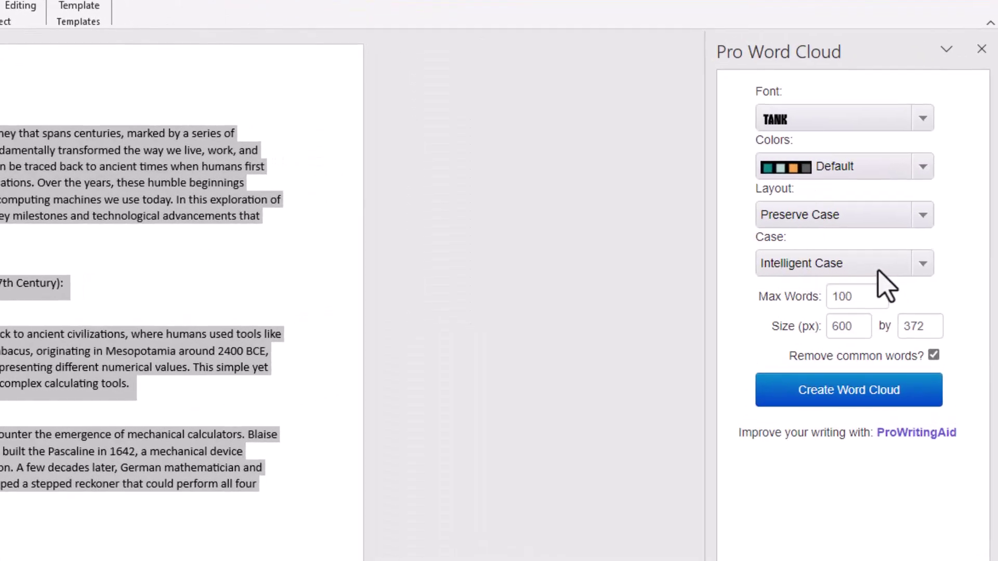
Step: Create the default word cloud, copy it, and paste it on a new line below the text
{"action": "left_click", "coordinate": [880, 405]}
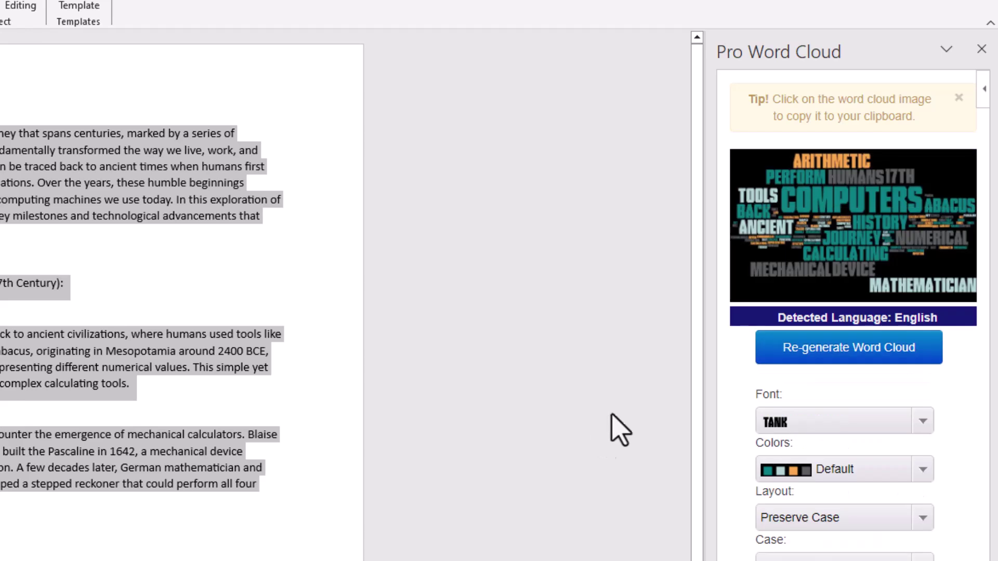
{"action": "left_click", "coordinate": [843, 244]}
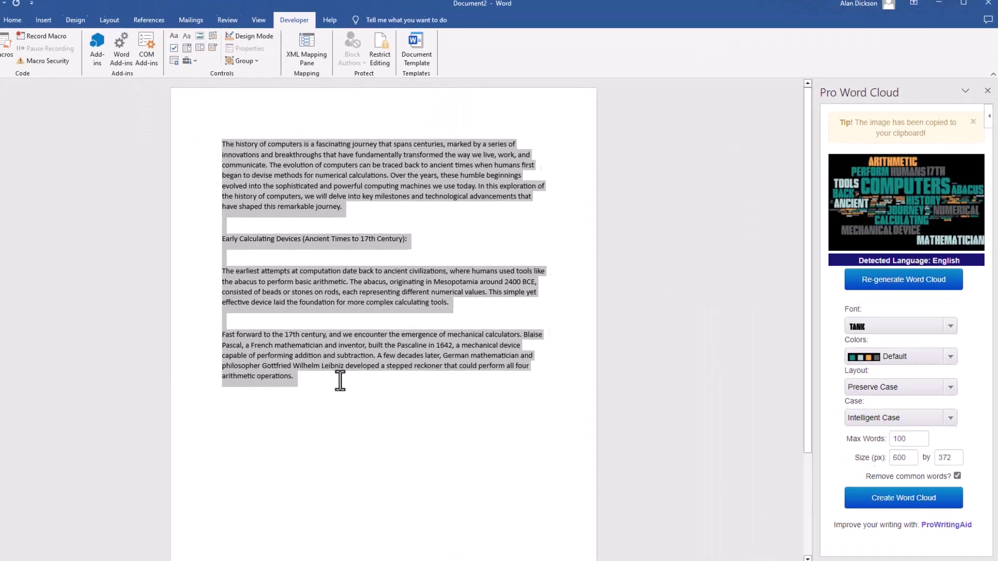
{"action": "left_click", "coordinate": [0, 542]}
{"action": "key", "text": "Return"}
{"action": "key", "text": "Return"}
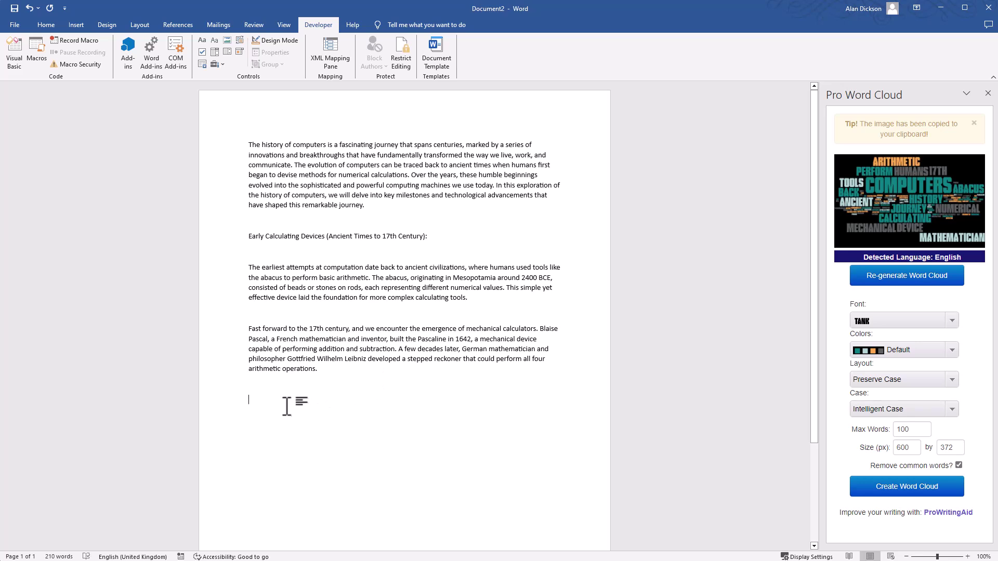
{"action": "key", "text": "ctrl+v"}
{"action": "scroll", "coordinate": [526, 400], "scroll_direction": "down", "scroll_amount": 1}
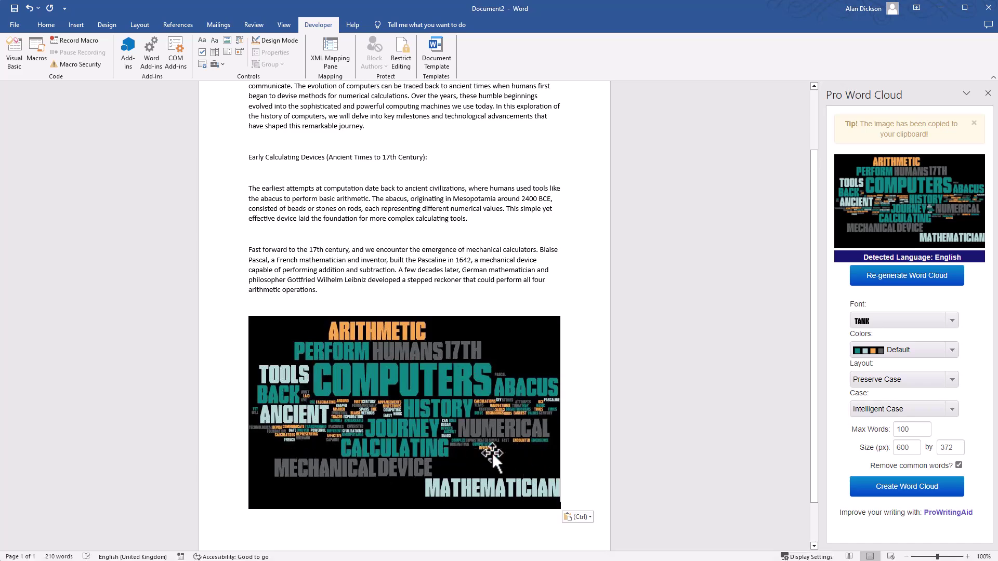
{"action": "scroll", "coordinate": [497, 451], "scroll_direction": "up", "scroll_amount": 1}
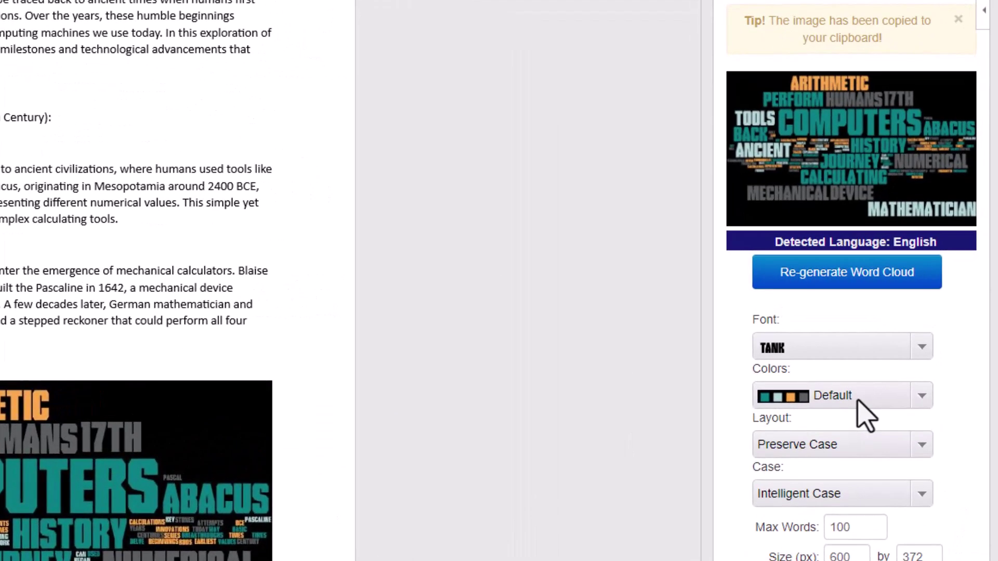
Step: Set Pro Word Cloud colours to Easter Egg, keep Preserve Case layout, and choose the Arial font
{"action": "left_click", "coordinate": [863, 402]}
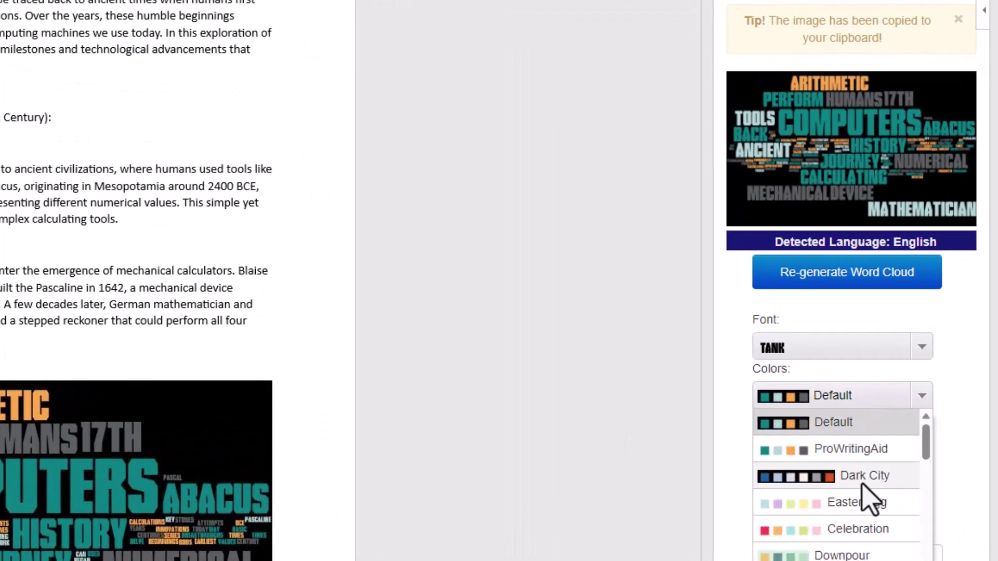
{"action": "left_click", "coordinate": [860, 503]}
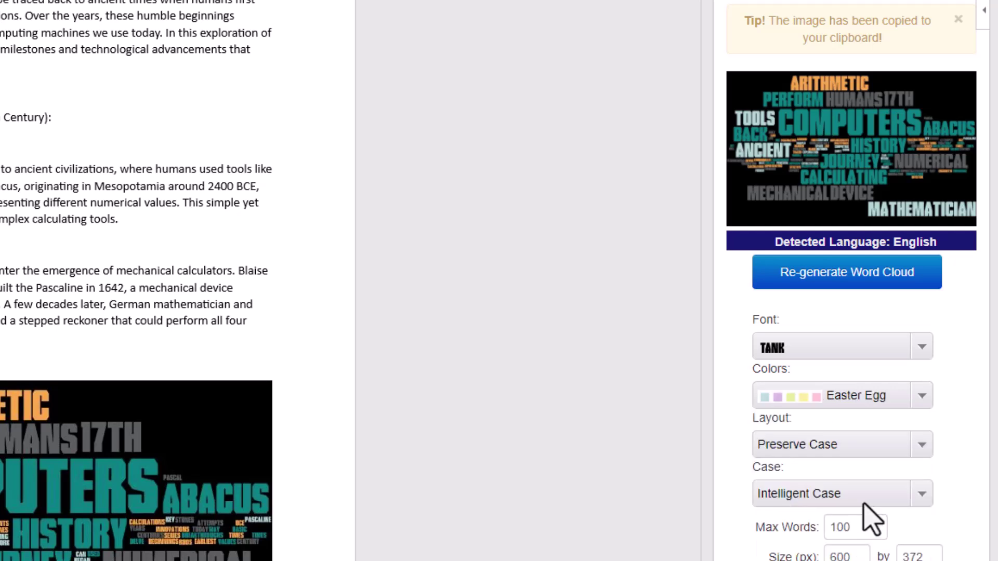
{"action": "left_click", "coordinate": [879, 448]}
{"action": "left_click", "coordinate": [879, 446]}
{"action": "left_click", "coordinate": [838, 343]}
{"action": "scroll", "coordinate": [860, 402], "scroll_direction": "down", "scroll_amount": 3}
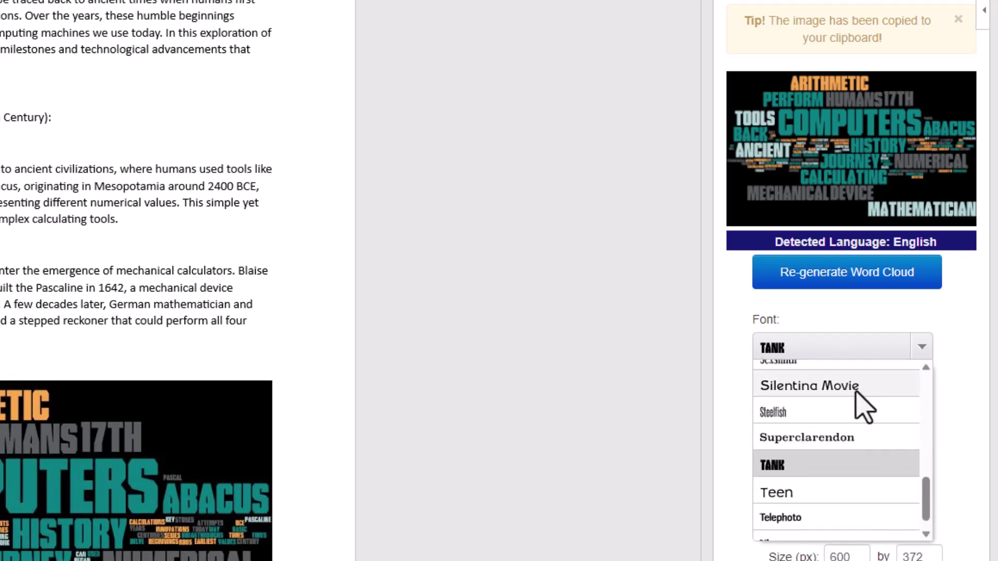
{"action": "left_click_drag", "start_coordinate": [931, 517], "coordinate": [935, 407]}
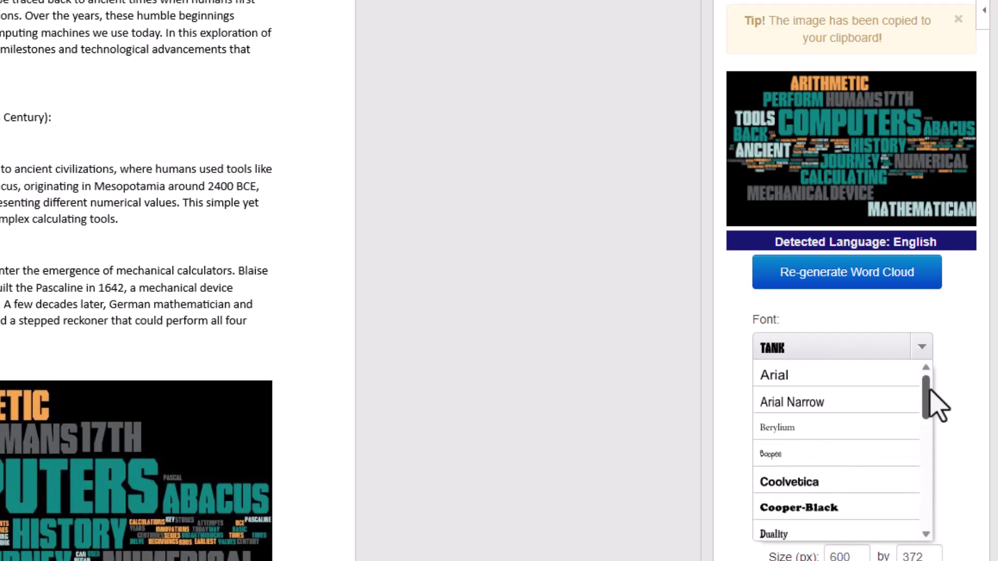
{"action": "left_click", "coordinate": [780, 377]}
{"action": "scroll", "coordinate": [918, 430], "scroll_direction": "down", "scroll_amount": 1}
{"action": "scroll", "coordinate": [921, 411], "scroll_direction": "down", "scroll_amount": 1}
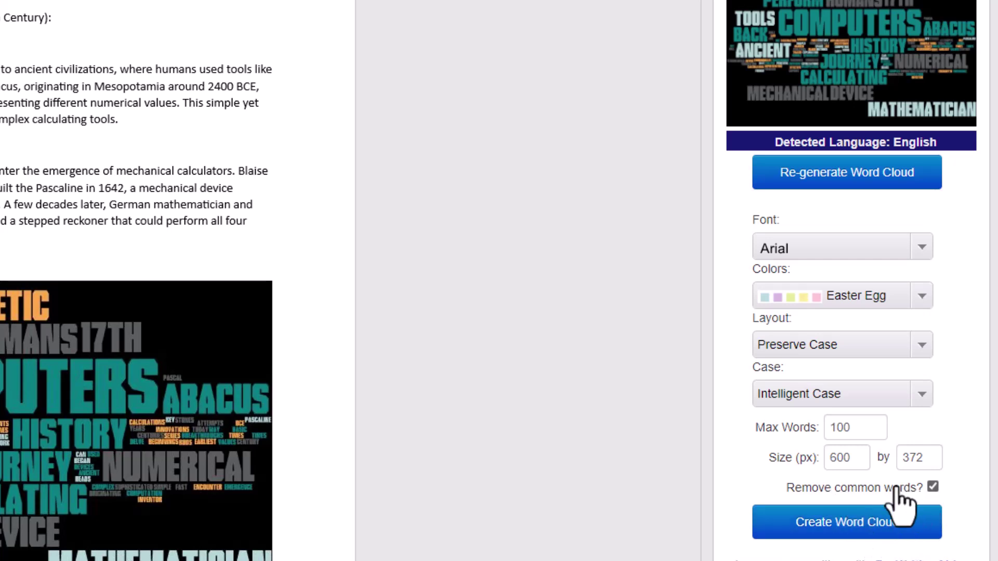
{"action": "scroll", "coordinate": [301, 221], "scroll_direction": "up", "scroll_amount": 2}
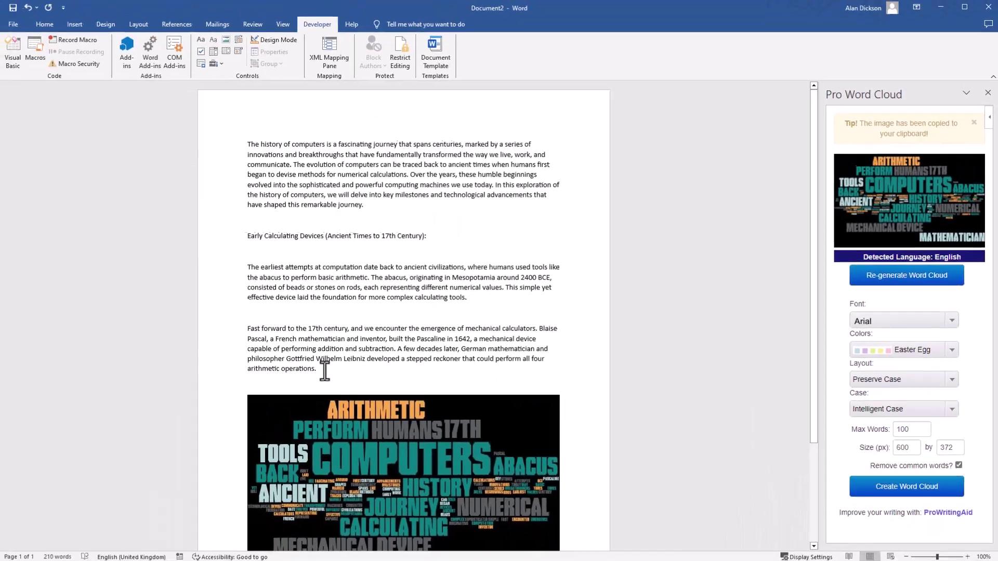
Step: Generate a new pastel Arial word cloud from the history text and copy it
{"action": "left_click_drag", "start_coordinate": [71, 344], "coordinate": [0, 22]}
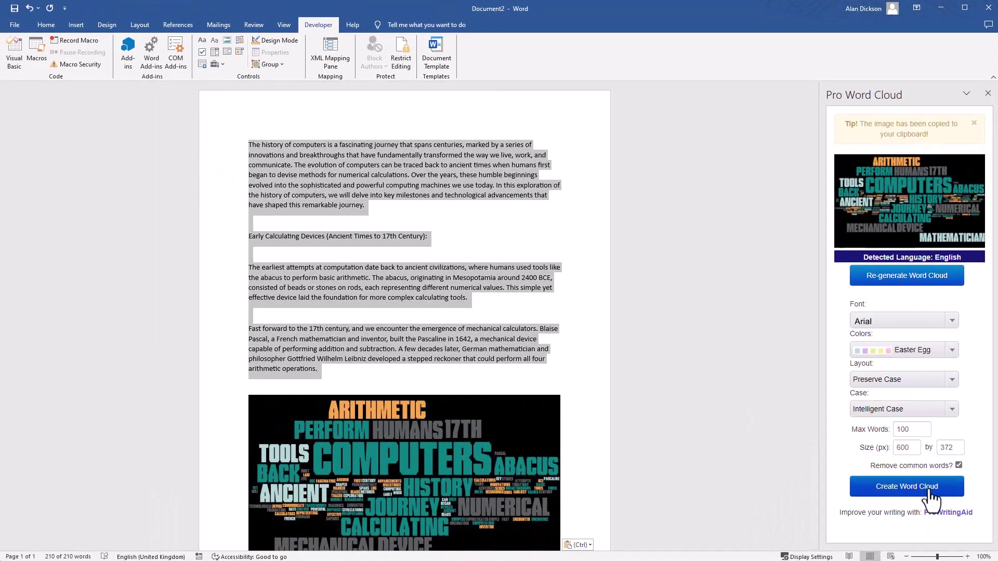
{"action": "left_click", "coordinate": [943, 491]}
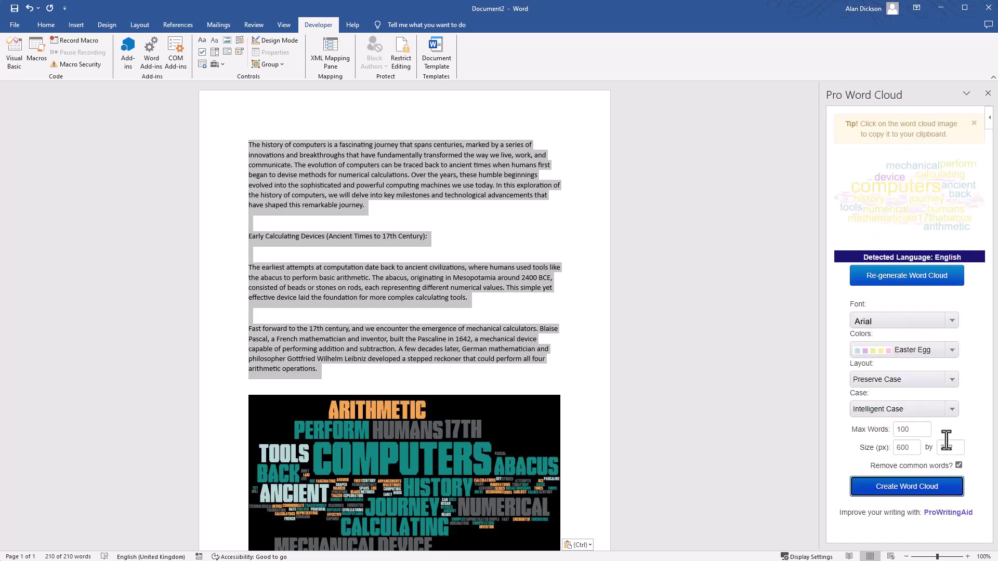
{"action": "left_click", "coordinate": [907, 206]}
{"action": "scroll", "coordinate": [514, 319], "scroll_direction": "down", "scroll_amount": 4}
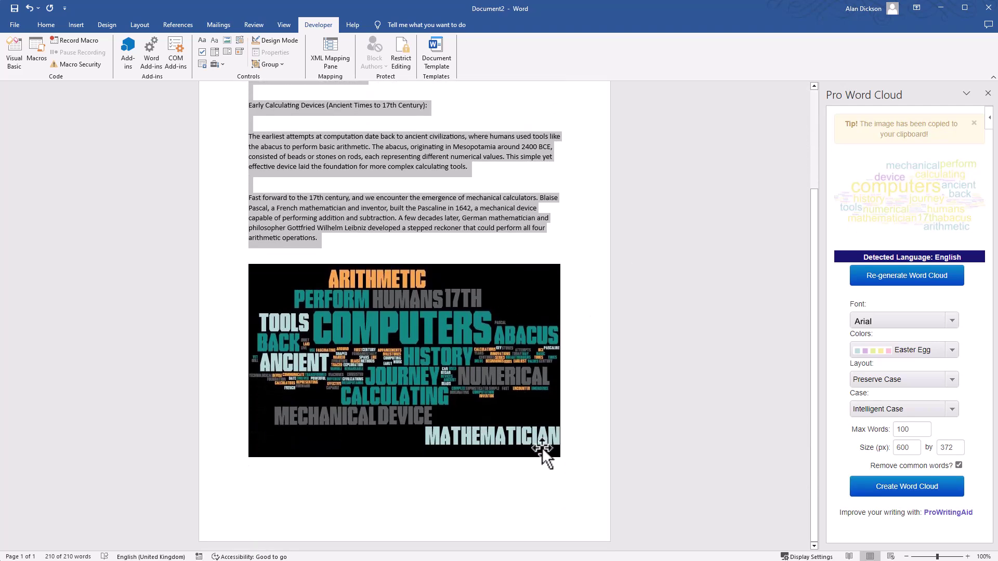
{"action": "left_click", "coordinate": [577, 455]}
Step: Paste the pastel word cloud onto a new second page below the dark cloud
{"action": "key", "text": "Return"}
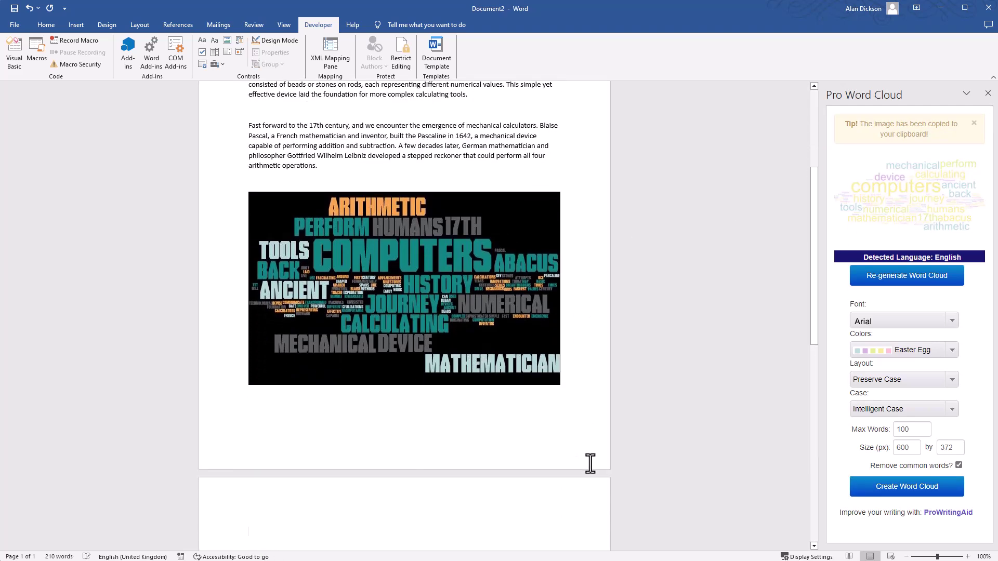
{"action": "scroll", "coordinate": [577, 470], "scroll_direction": "down", "scroll_amount": 5}
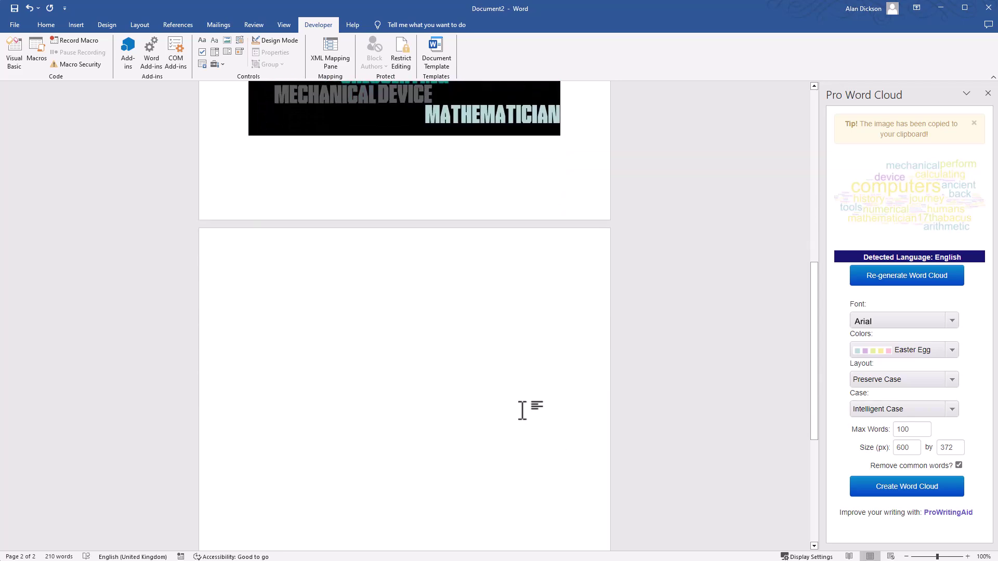
{"action": "key", "text": "ctrl+v"}
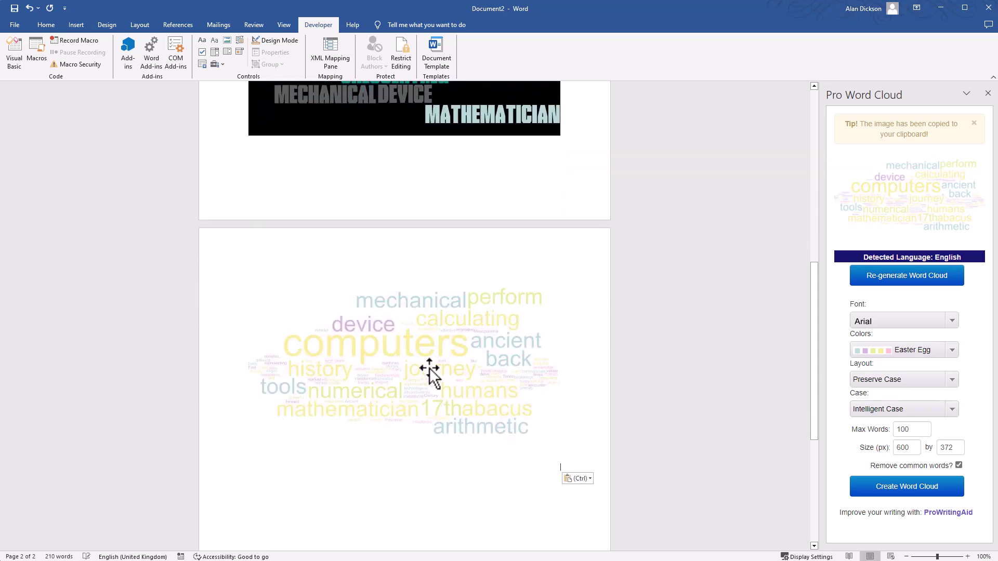